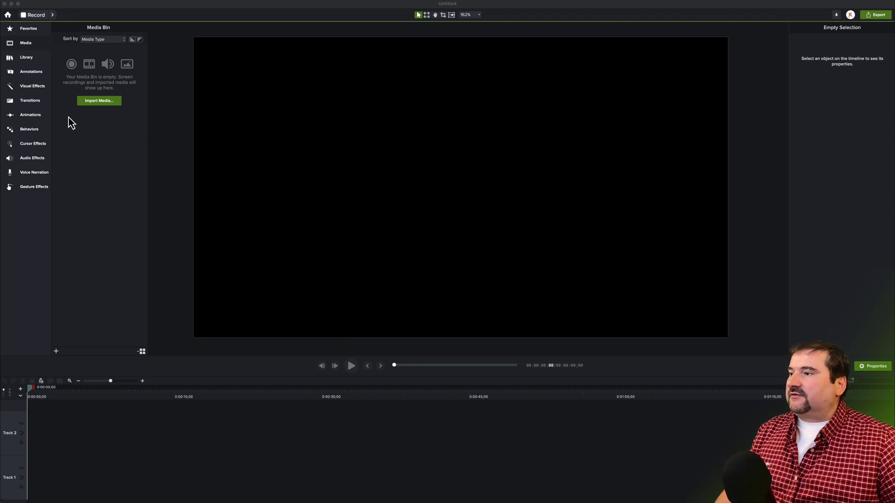
Place a Basic ABC text callout on the canvas and enlarge it to size 256
{"action": "left_click", "coordinate": [33, 72]}
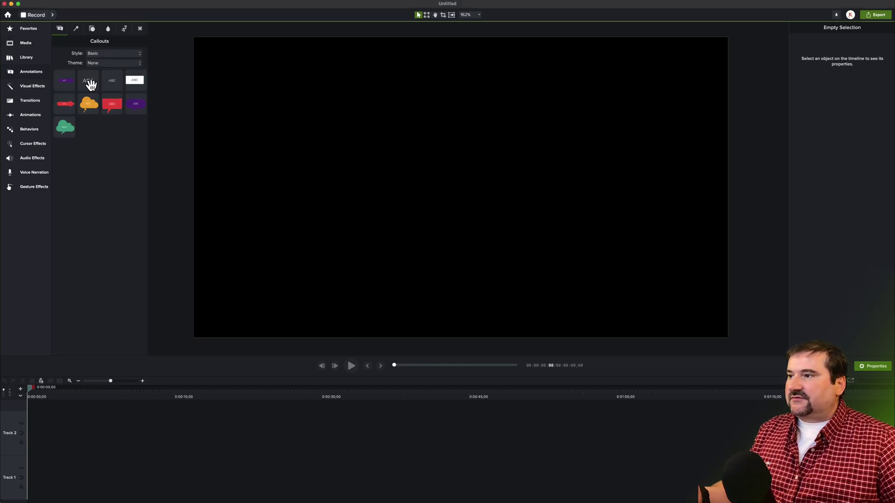
{"action": "left_click_drag", "start_coordinate": [90, 84], "coordinate": [670, 275]}
{"action": "left_click_drag", "start_coordinate": [834, 87], "coordinate": [882, 102]}
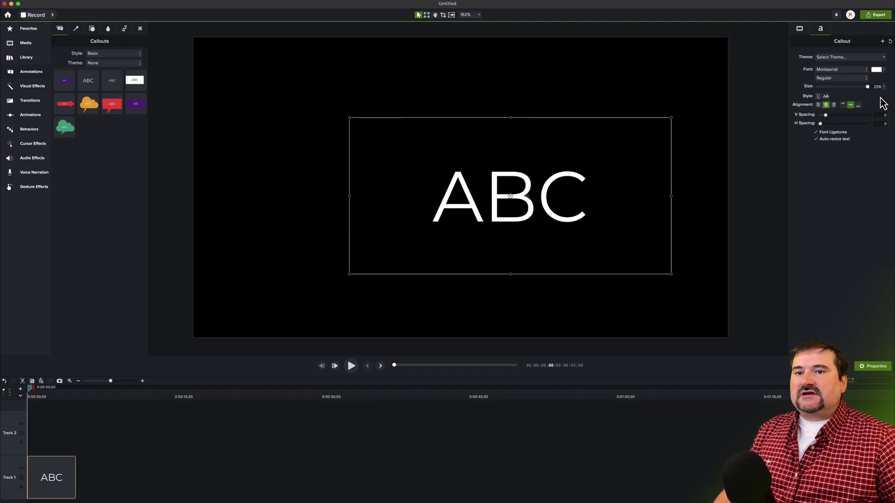
Make the ABC text bright pure red in ExtraBold, moving the callout up and left
{"action": "left_click", "coordinate": [876, 69]}
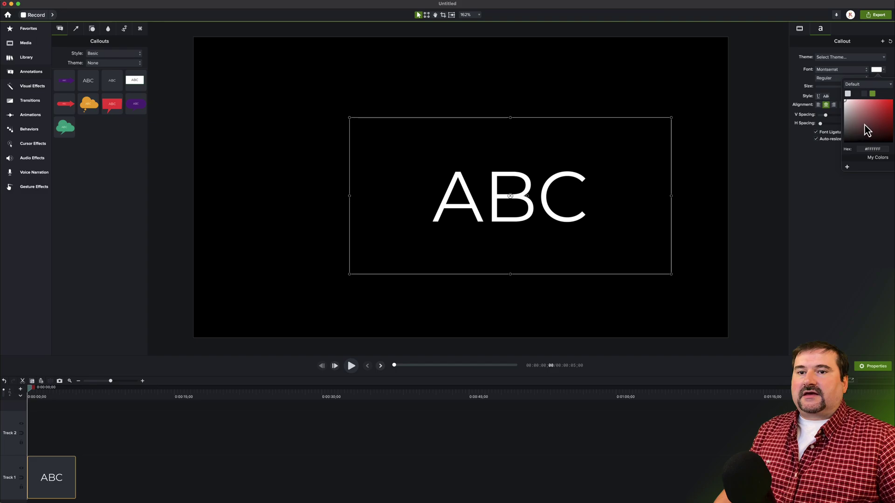
{"action": "left_click", "coordinate": [891, 107]}
{"action": "left_click_drag", "start_coordinate": [891, 108], "coordinate": [891, 101]}
{"action": "left_click_drag", "start_coordinate": [555, 212], "coordinate": [502, 196]}
{"action": "left_click", "coordinate": [837, 78]}
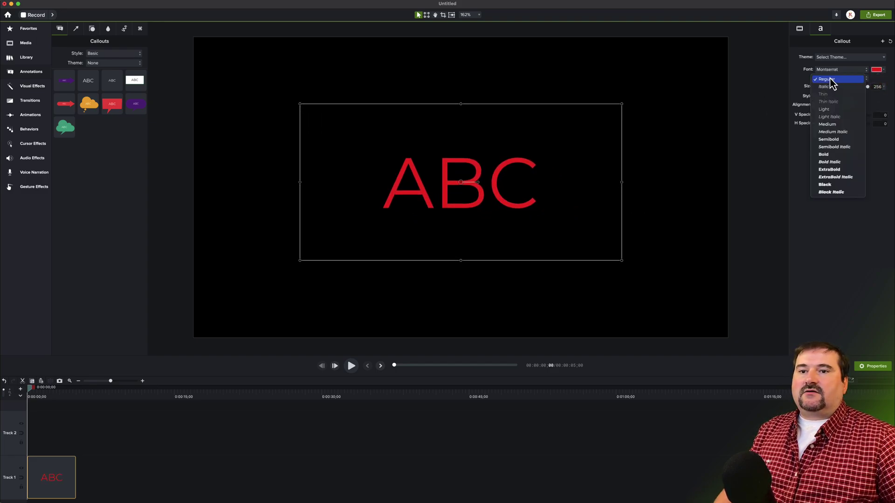
{"action": "left_click", "coordinate": [826, 169]}
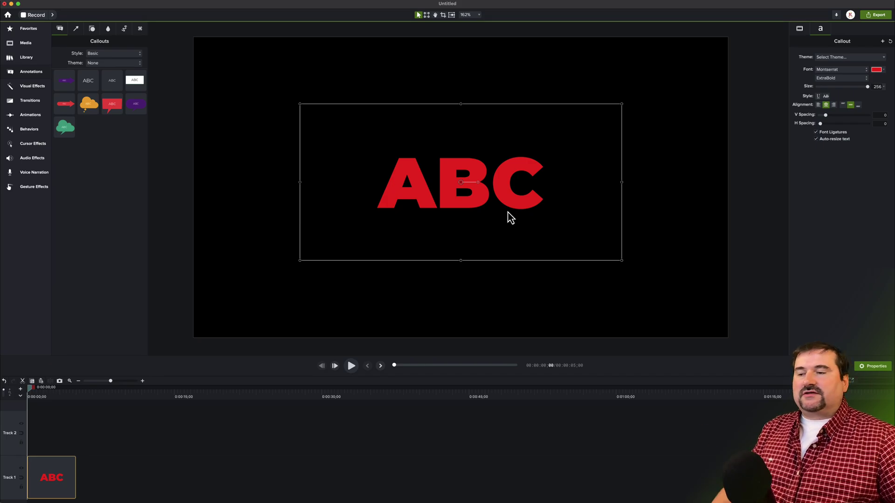
{"action": "scroll", "coordinate": [509, 203], "scroll_direction": "up", "scroll_amount": 3}
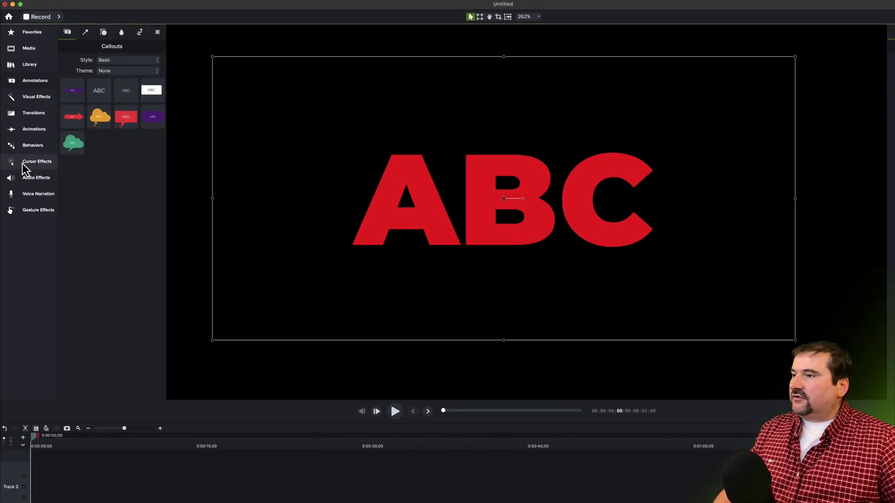
Apply the Border effect to the ABC callout with thickness 12
{"action": "left_click", "coordinate": [30, 86]}
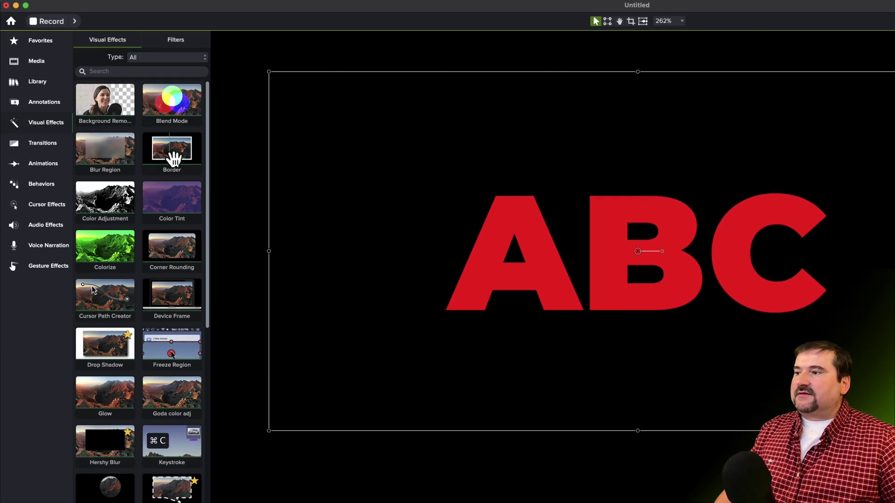
{"action": "left_click_drag", "start_coordinate": [173, 159], "coordinate": [506, 212]}
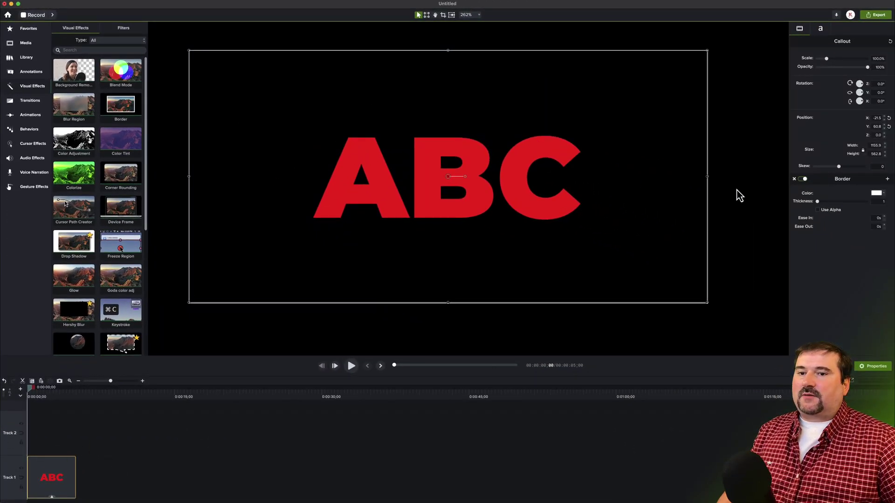
{"action": "left_click_drag", "start_coordinate": [819, 203], "coordinate": [826, 204]}
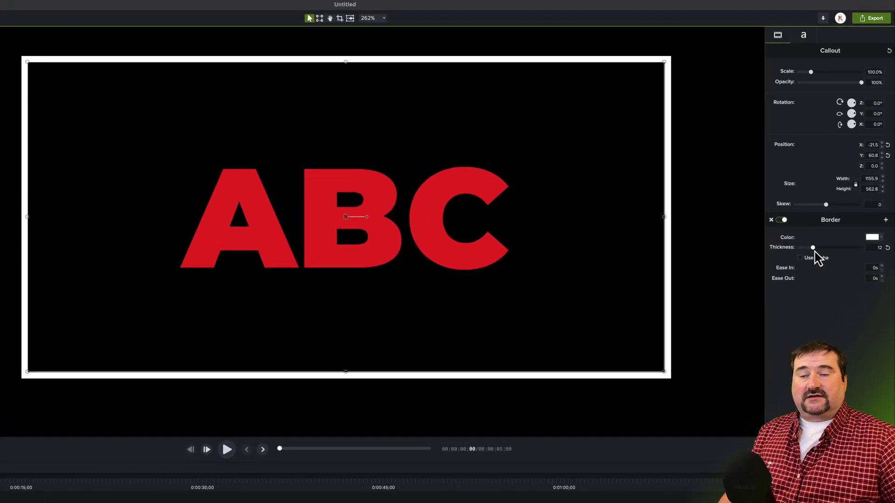
{"action": "left_click_drag", "start_coordinate": [812, 252], "coordinate": [815, 252]}
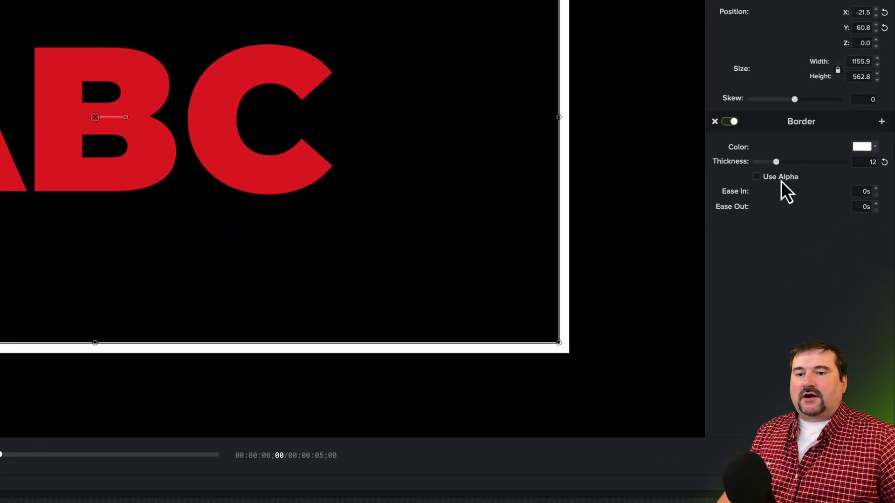
Turn on Use Alpha so the border traces the letters, and set thickness to 9
{"action": "left_click", "coordinate": [781, 180]}
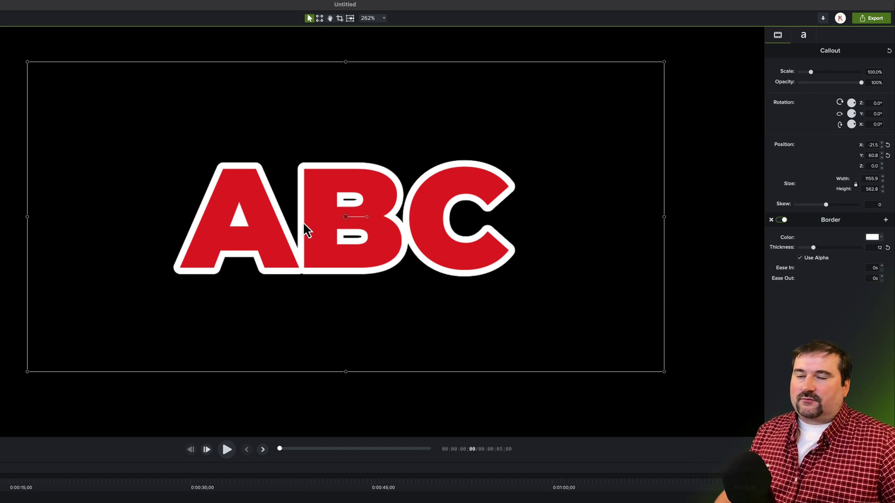
{"action": "left_click_drag", "start_coordinate": [317, 188], "coordinate": [321, 184]}
{"action": "mouse_move", "coordinate": [813, 248]}
{"action": "left_mouse_down"}
{"action": "mouse_move", "coordinate": [819, 252]}
{"action": "mouse_move", "coordinate": [803, 253]}
{"action": "mouse_move", "coordinate": [844, 255]}
{"action": "mouse_move", "coordinate": [809, 256]}
{"action": "left_mouse_up"}
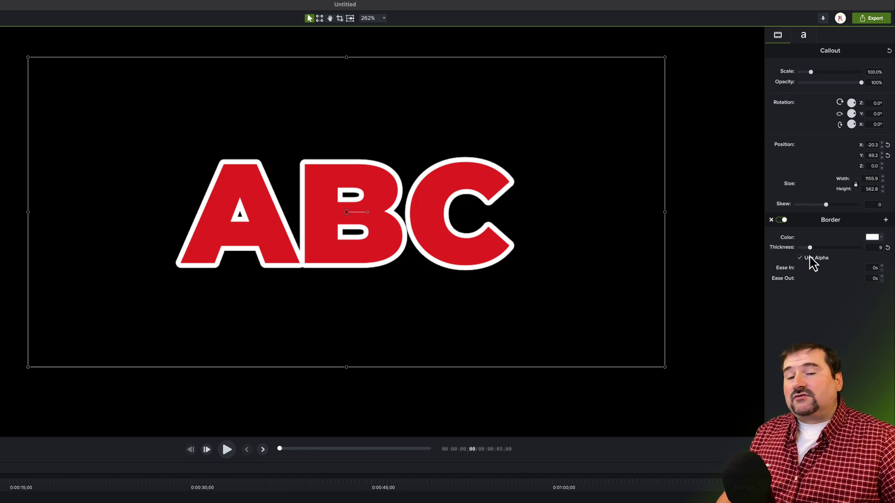
Try a green outline colour, then set the outline back to white
{"action": "left_click", "coordinate": [879, 239]}
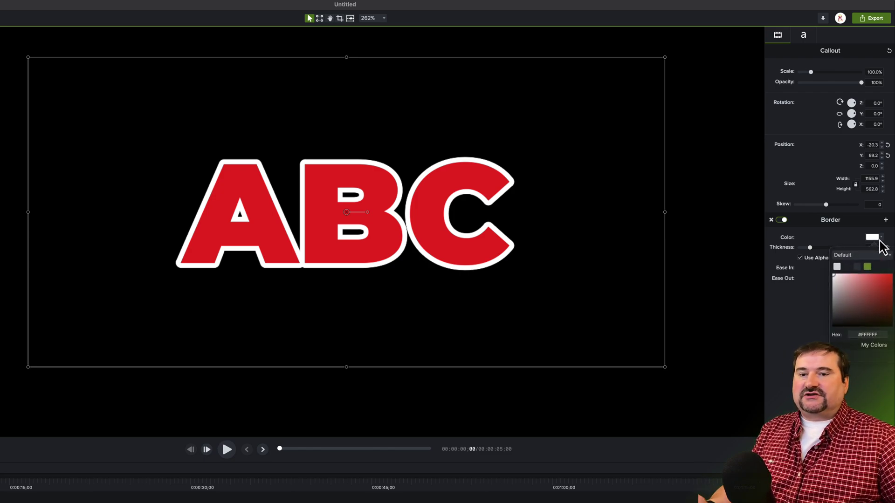
{"action": "left_click", "coordinate": [867, 267]}
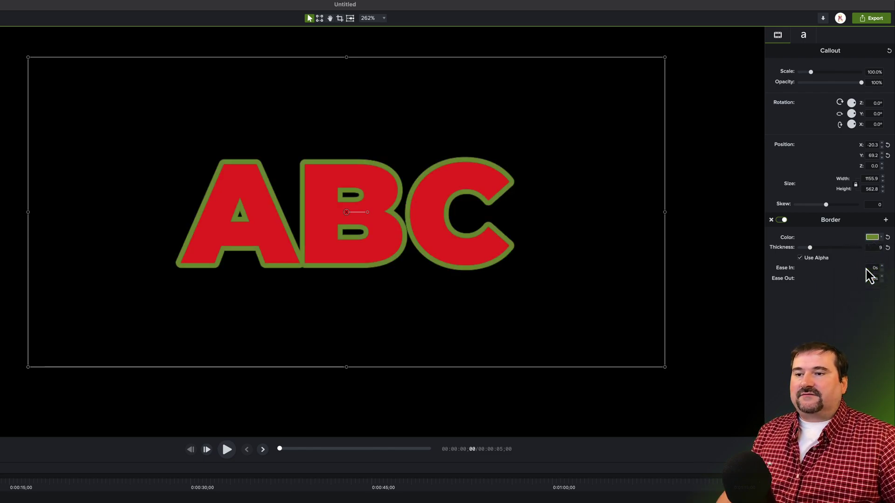
{"action": "left_click", "coordinate": [872, 237]}
{"action": "left_click", "coordinate": [837, 267]}
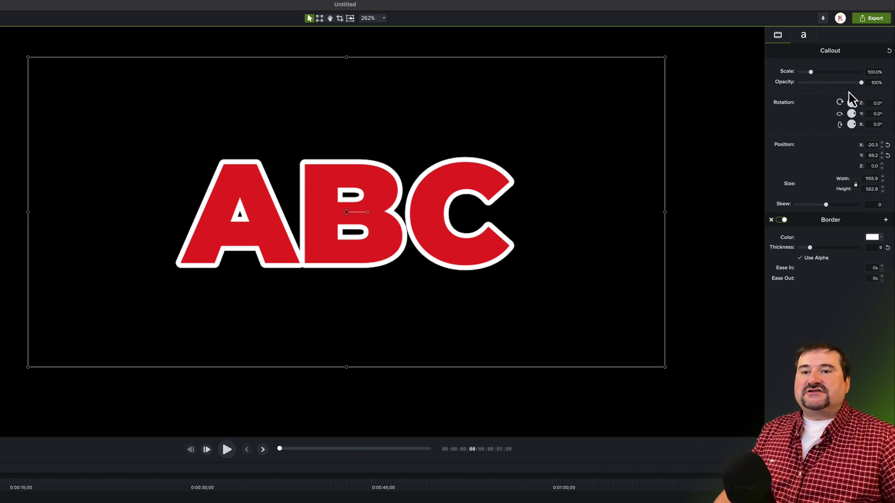
Lower the callout's opacity and fill the ABC letters with the green preset colour
{"action": "left_click_drag", "start_coordinate": [860, 83], "coordinate": [878, 93]}
{"action": "left_click", "coordinate": [804, 36]}
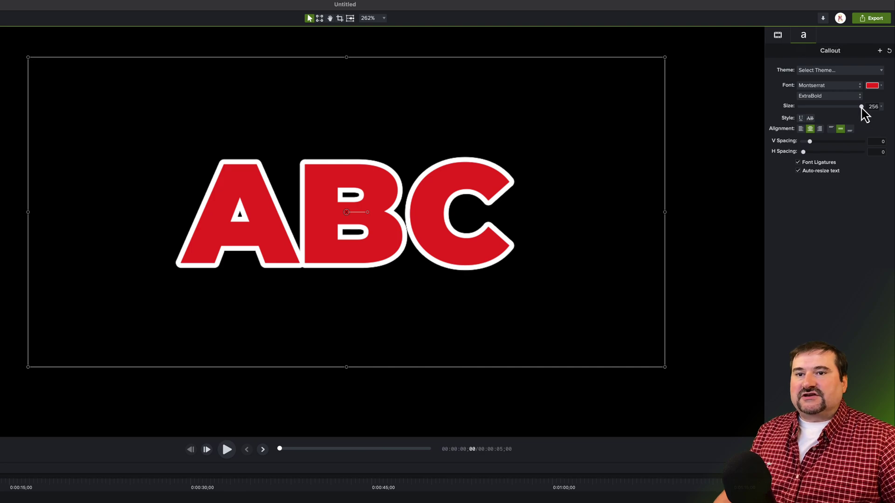
{"action": "left_click", "coordinate": [872, 85]}
{"action": "left_click", "coordinate": [866, 130]}
{"action": "left_click", "coordinate": [869, 137]}
{"action": "left_click", "coordinate": [867, 116]}
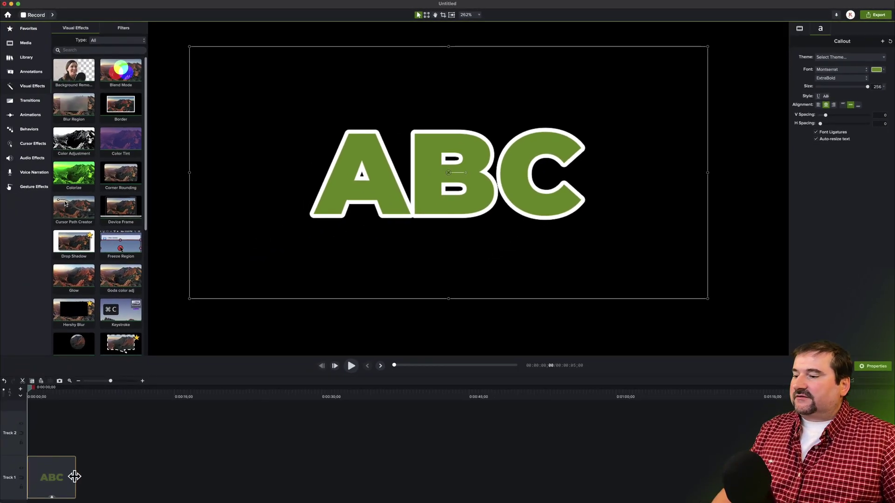
Extend the ABC clip to about 15 seconds and paste a duplicate onto Track 2
{"action": "left_click_drag", "start_coordinate": [75, 476], "coordinate": [179, 476]}
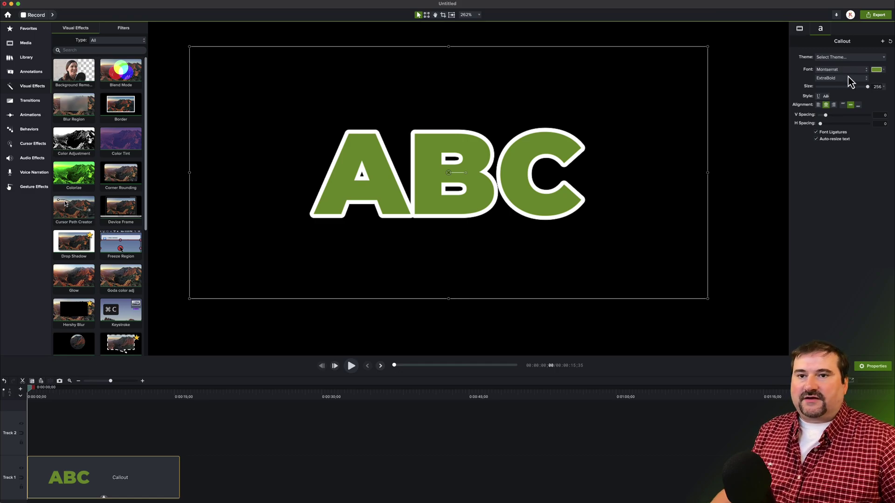
{"action": "left_click", "coordinate": [876, 70]}
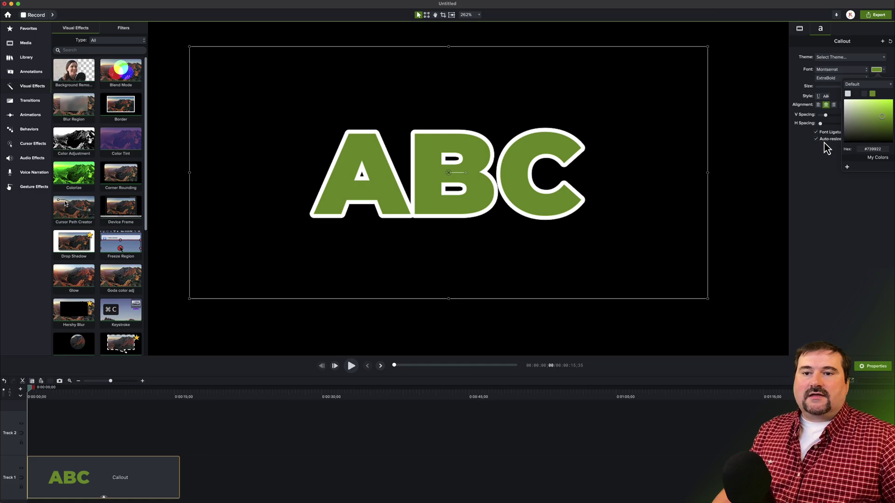
{"action": "left_click", "coordinate": [811, 168]}
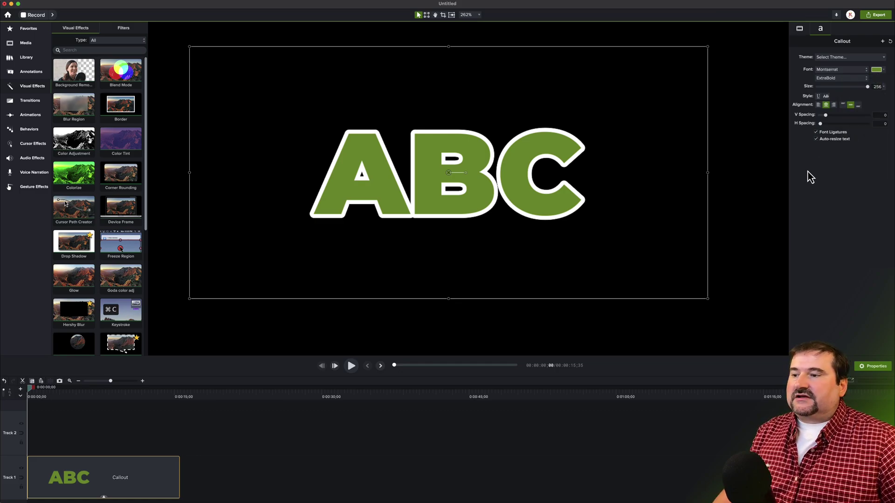
{"action": "left_click", "coordinate": [82, 484]}
{"action": "key", "text": "super+v"}
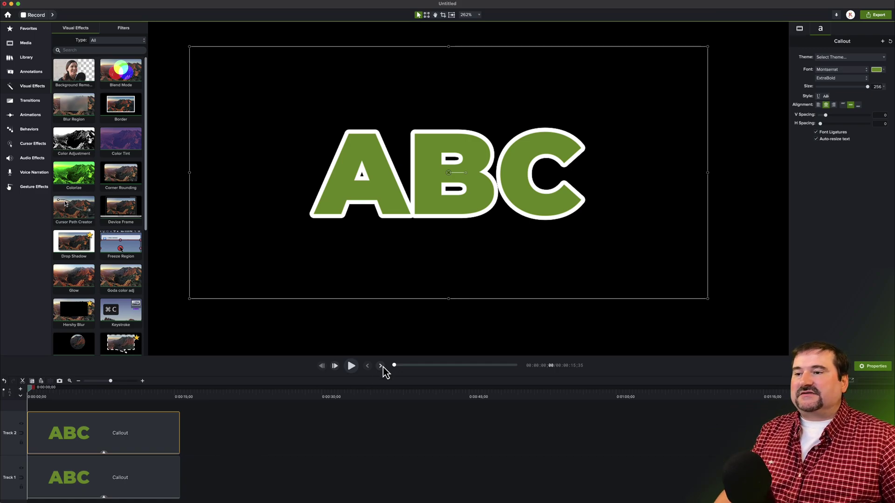
Recolour the duplicate's ABC letters crimson
{"action": "left_click", "coordinate": [878, 70]}
{"action": "left_click_drag", "start_coordinate": [856, 121], "coordinate": [893, 106]}
{"action": "left_click", "coordinate": [820, 223]}
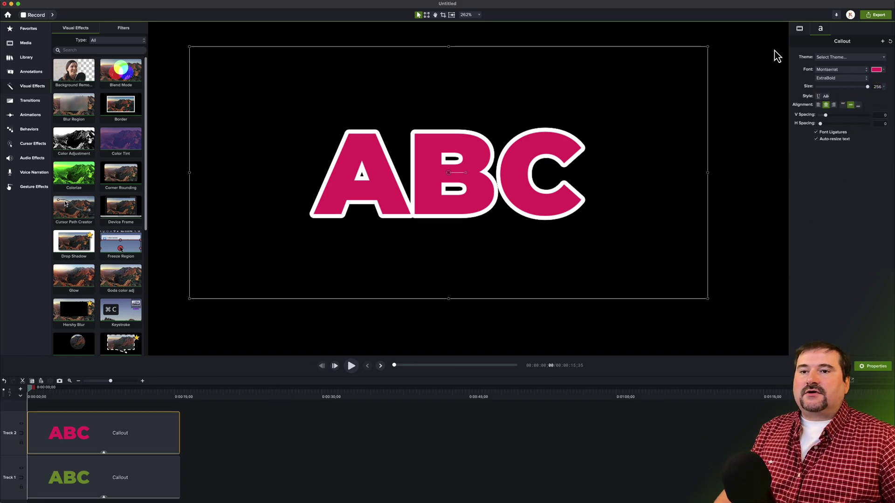
{"action": "left_click", "coordinate": [799, 28]}
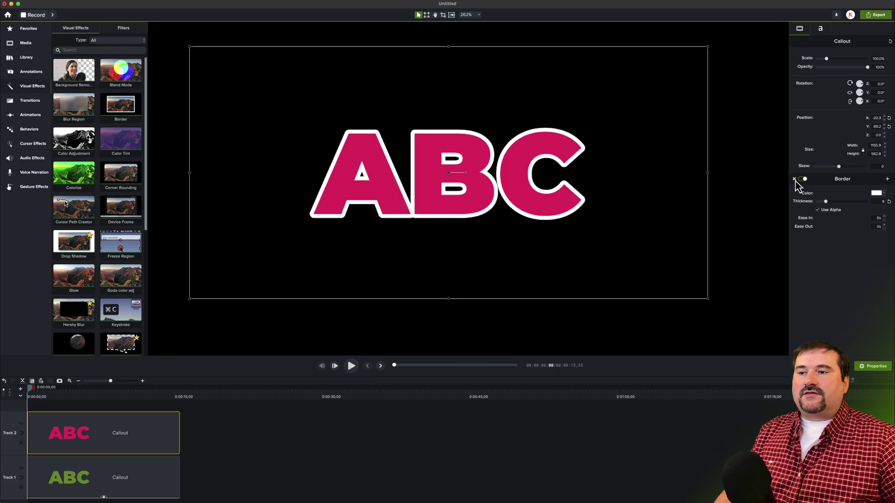
Delete the crimson copy's Border effect, nudging it aside to check the green callout beneath
{"action": "left_click", "coordinate": [794, 180]}
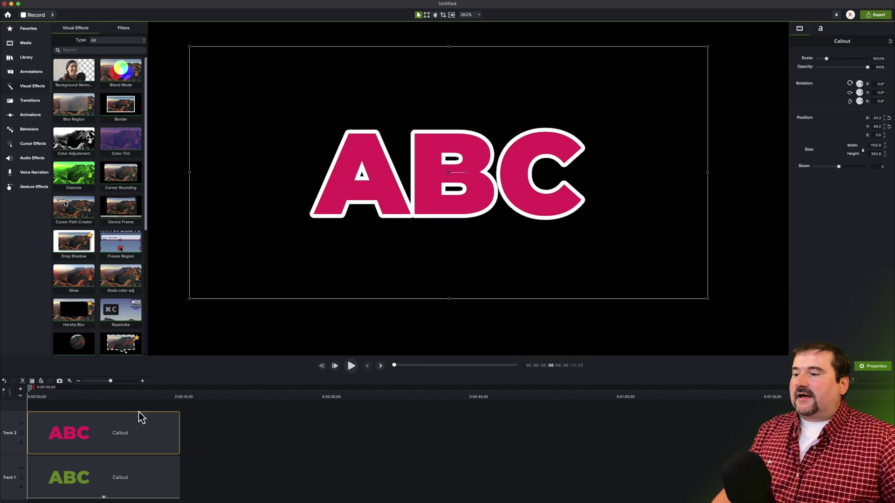
{"action": "mouse_move", "coordinate": [357, 157]}
{"action": "left_mouse_down"}
{"action": "mouse_move", "coordinate": [369, 148]}
{"action": "mouse_move", "coordinate": [222, 121]}
{"action": "mouse_move", "coordinate": [441, 183]}
{"action": "mouse_move", "coordinate": [356, 164]}
{"action": "left_mouse_up"}
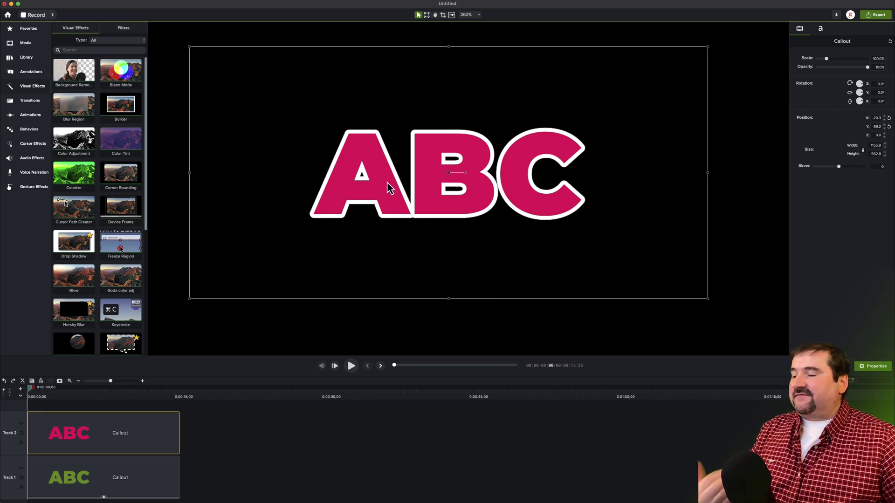
Add a Media Matte to the Track 2 crimson callout and set its mode to Alpha Invert
{"action": "scroll", "coordinate": [111, 290], "scroll_direction": "down", "scroll_amount": 1}
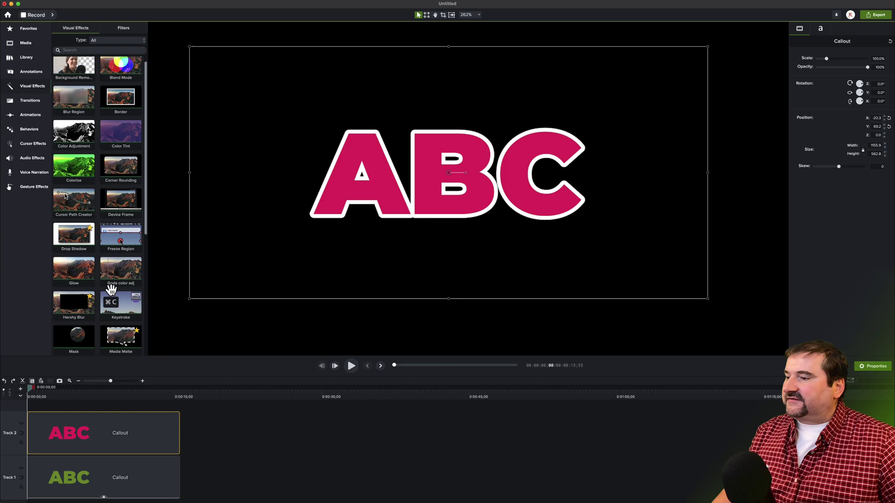
{"action": "left_click_drag", "start_coordinate": [122, 339], "coordinate": [117, 433]}
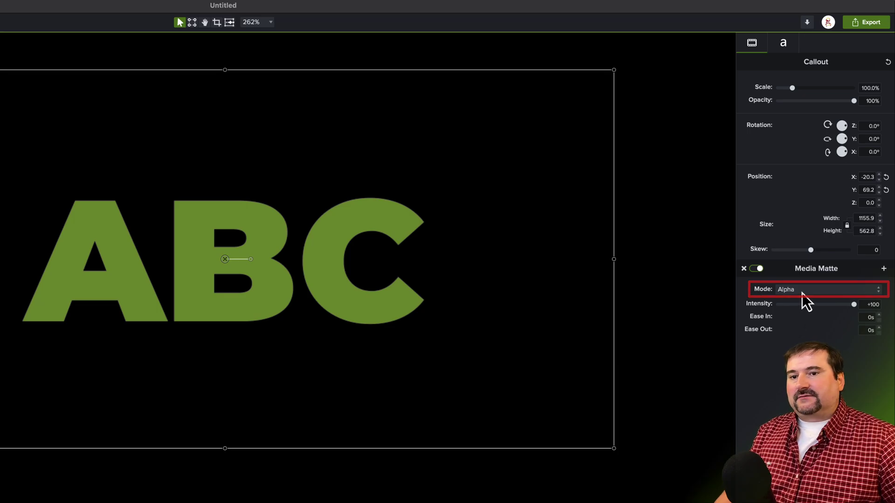
{"action": "left_click", "coordinate": [801, 293]}
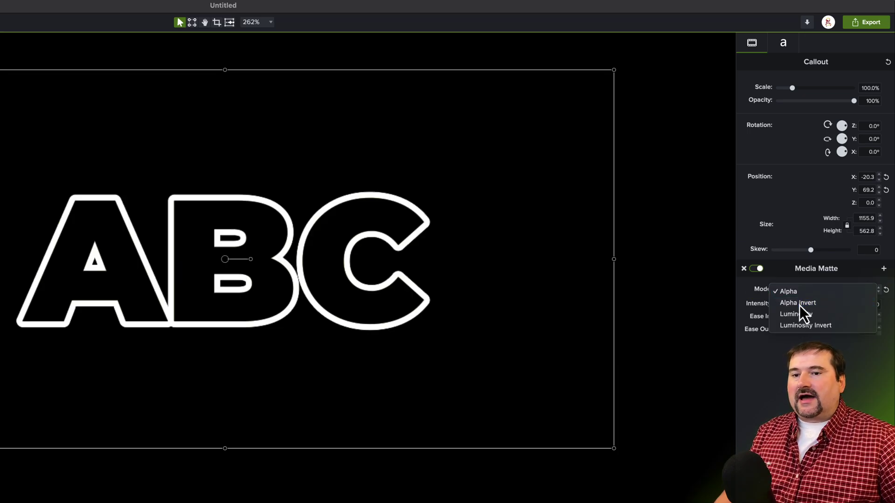
{"action": "left_click", "coordinate": [799, 304]}
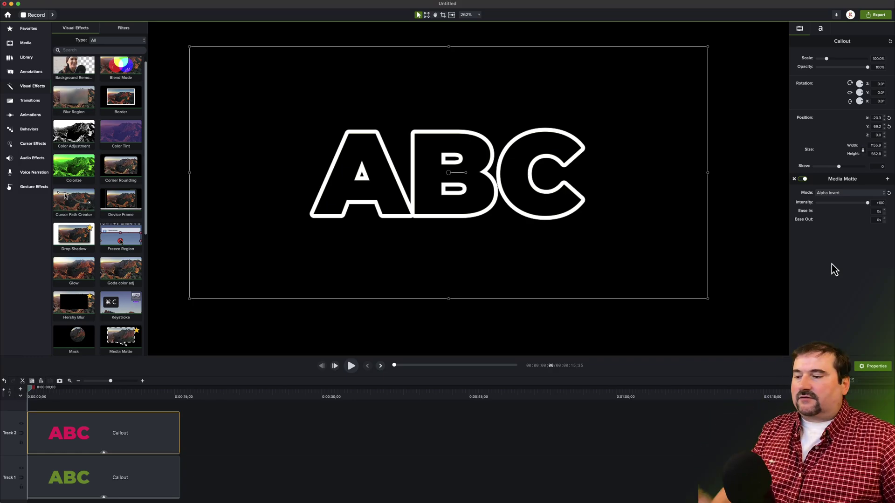
Select both ABC callout clips, group them with Cmd+G, and shift the group left
{"action": "left_click_drag", "start_coordinate": [306, 449], "coordinate": [153, 464]}
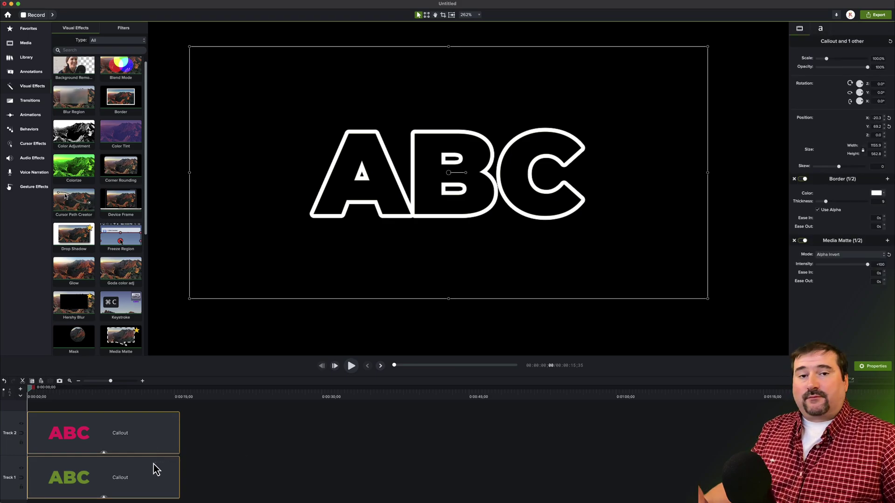
{"action": "key", "text": "super+g"}
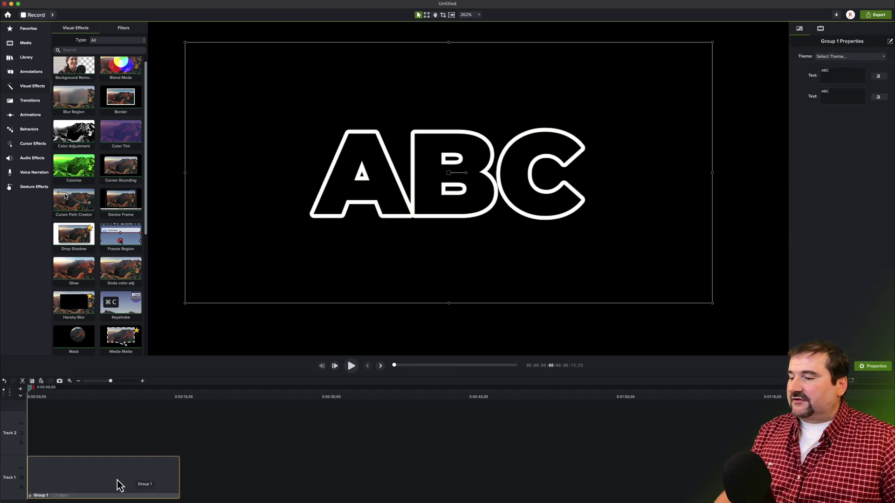
{"action": "mouse_move", "coordinate": [443, 166]}
{"action": "left_mouse_down"}
{"action": "mouse_move", "coordinate": [373, 172]}
{"action": "mouse_move", "coordinate": [404, 208]}
{"action": "mouse_move", "coordinate": [449, 175]}
{"action": "left_mouse_up"}
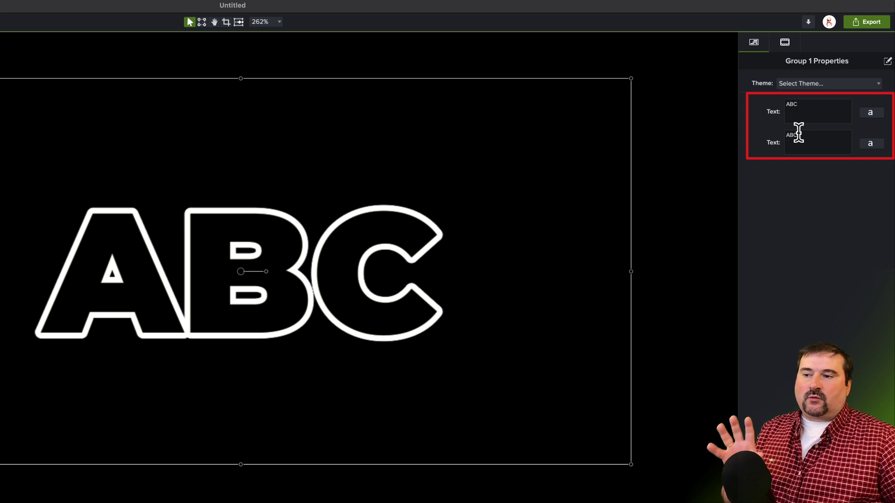
Link the group's two Text quick properties into one and save
{"action": "left_click", "coordinate": [888, 62]}
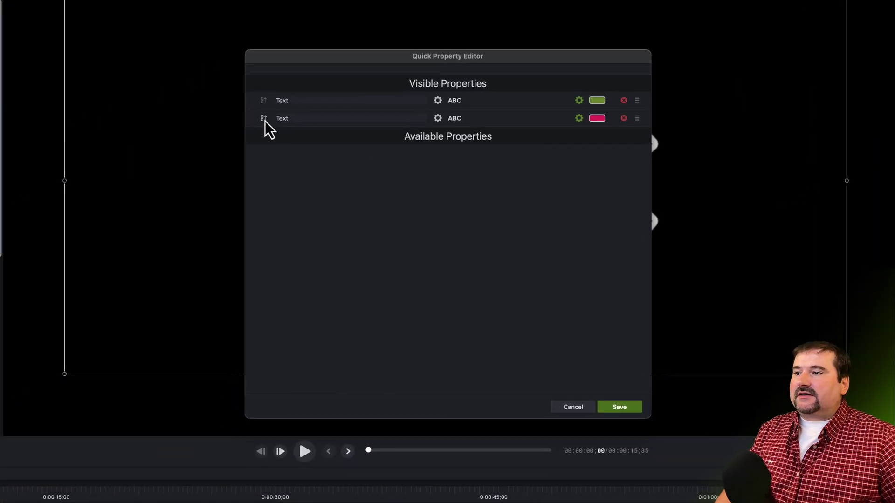
{"action": "left_click_drag", "start_coordinate": [264, 119], "coordinate": [266, 110]}
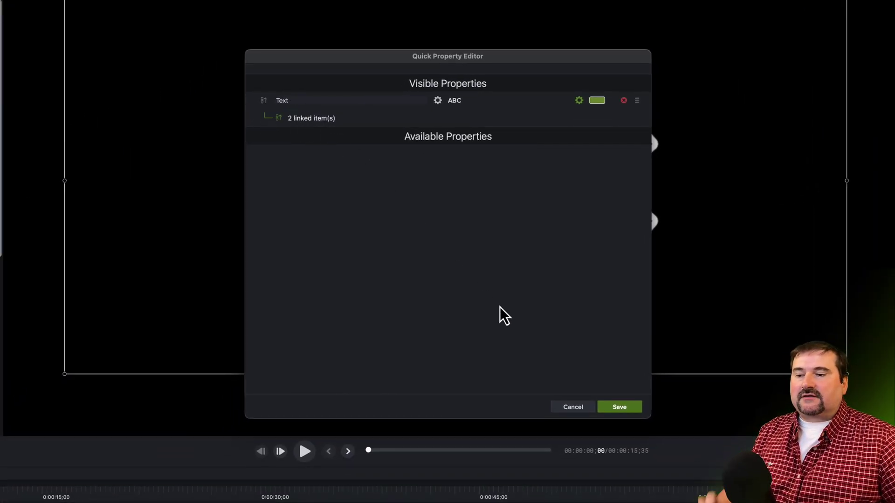
{"action": "left_click", "coordinate": [609, 407]}
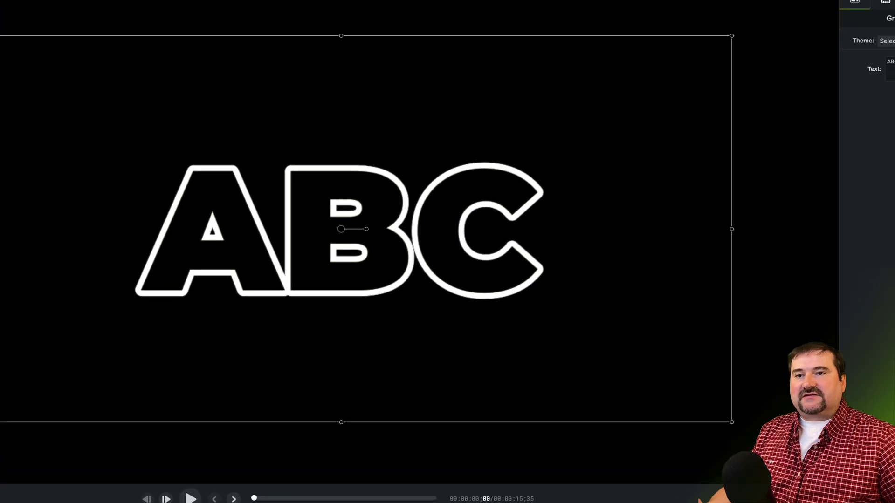
Replace the group's ABC text with CRISTI
{"action": "left_click", "coordinate": [811, 105]}
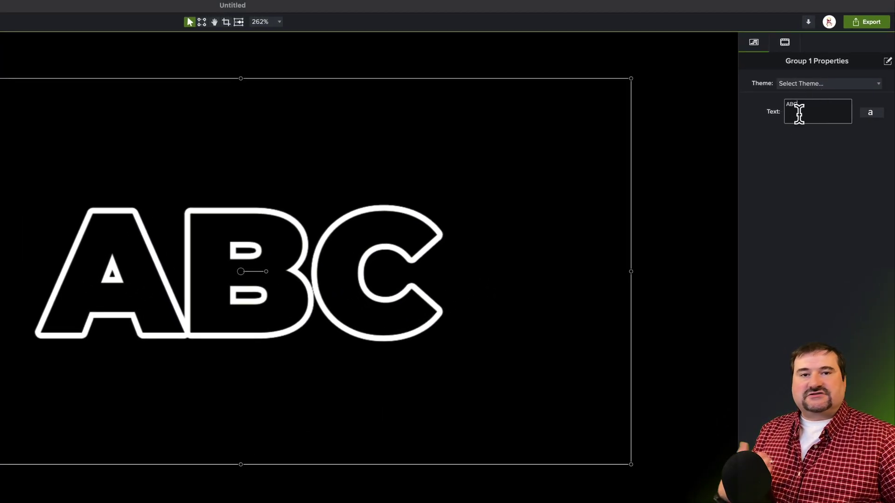
{"action": "left_click_drag", "start_coordinate": [807, 108], "coordinate": [770, 107]}
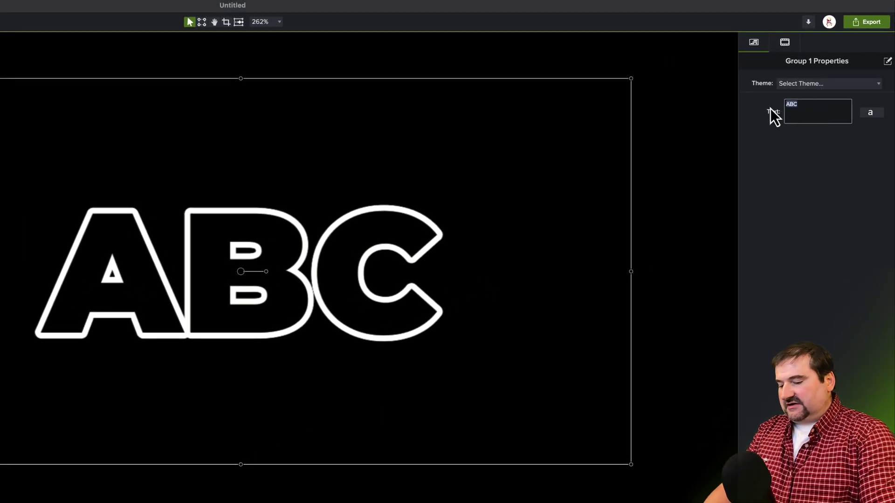
{"action": "type", "text": "CRISTI"}
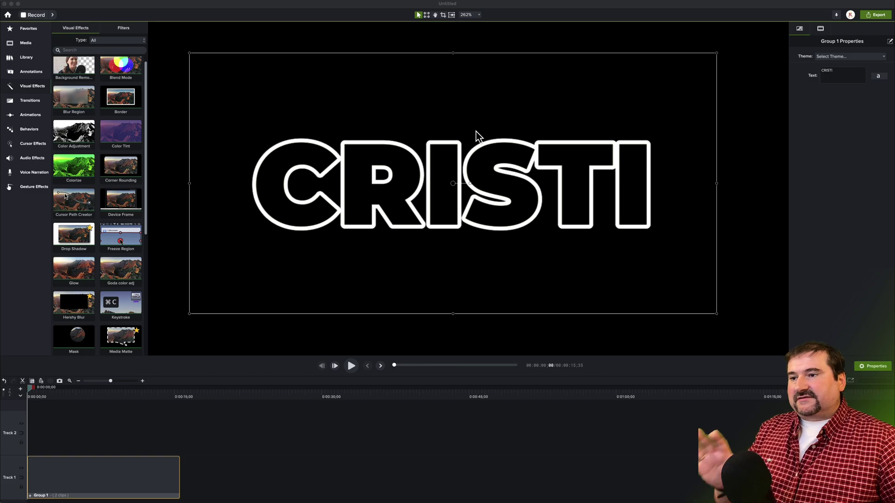
Add a rectangle shape and stretch it to fill the canvas
{"action": "left_click", "coordinate": [30, 73]}
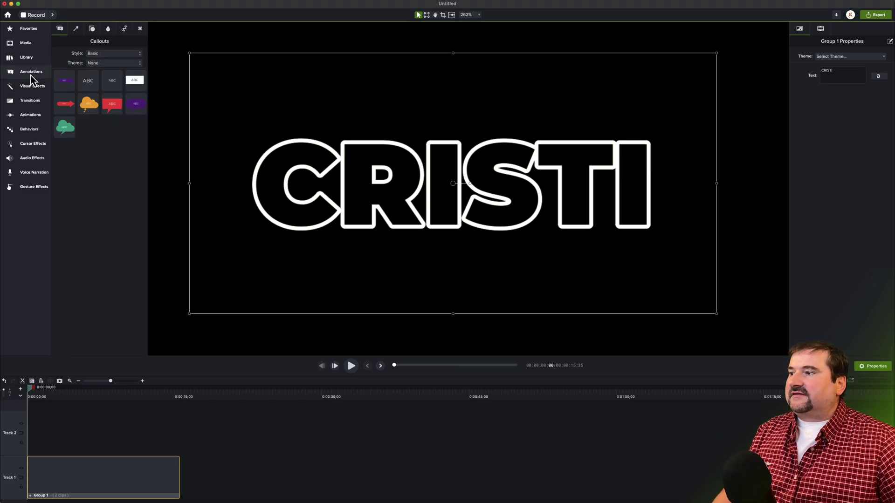
{"action": "left_click", "coordinate": [91, 29]}
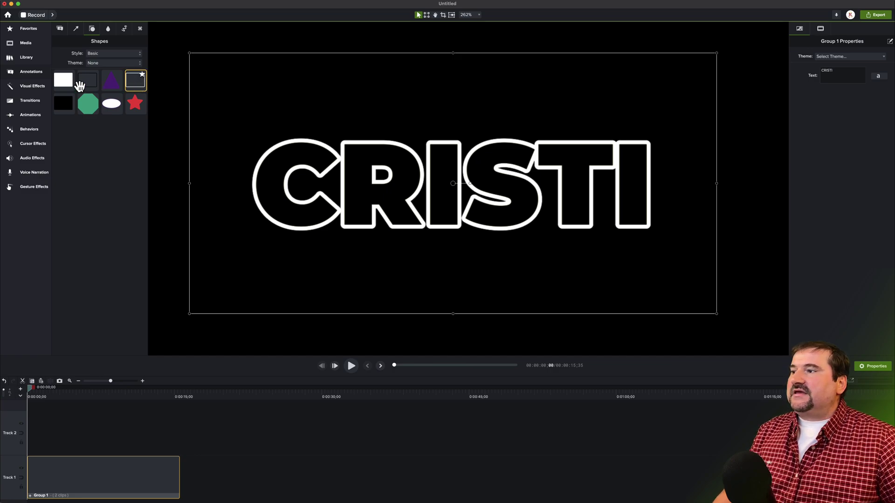
{"action": "left_click_drag", "start_coordinate": [66, 80], "coordinate": [236, 97]}
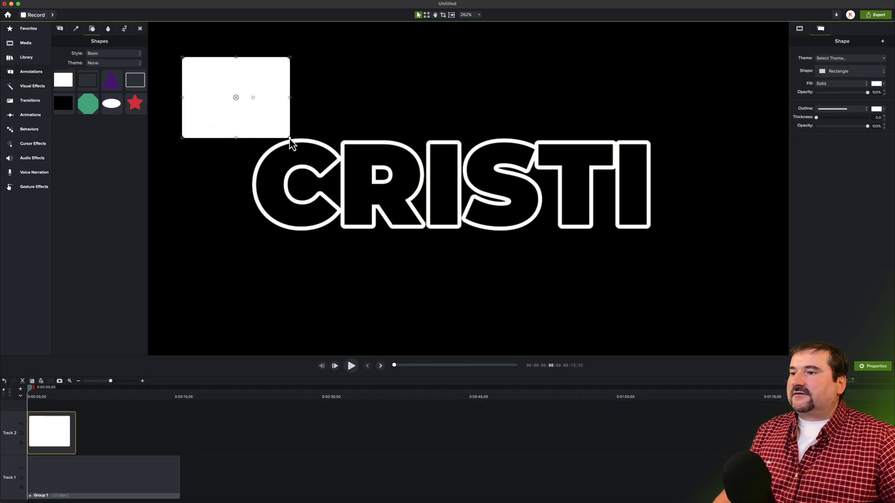
{"action": "left_click_drag", "start_coordinate": [289, 139], "coordinate": [755, 322]}
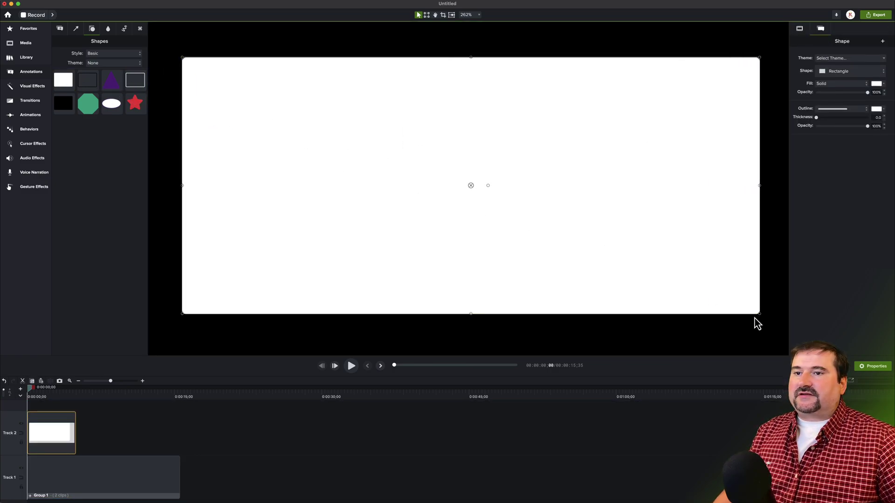
Fill the rectangle blue and move its clip to Track 1 beneath the CRISTI group
{"action": "left_click", "coordinate": [876, 84]}
{"action": "left_click", "coordinate": [884, 130]}
{"action": "left_click", "coordinate": [872, 107]}
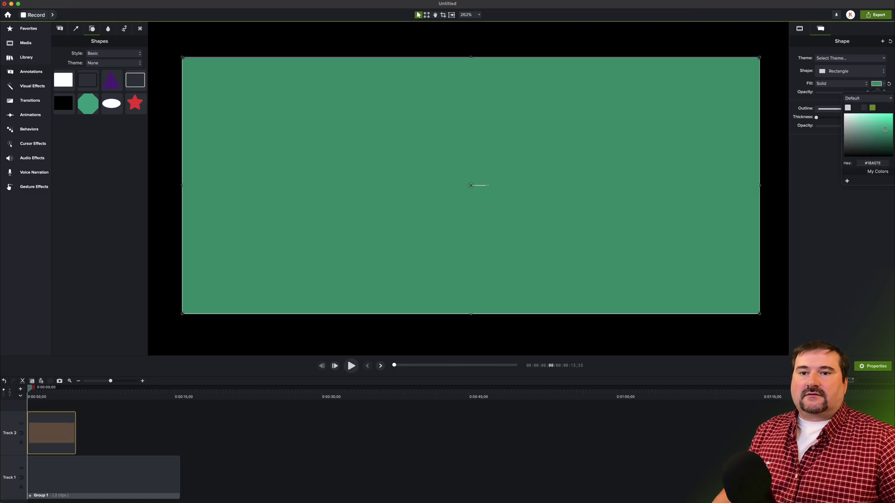
{"action": "left_click_drag", "start_coordinate": [892, 124], "coordinate": [892, 128]}
{"action": "left_click", "coordinate": [784, 233]}
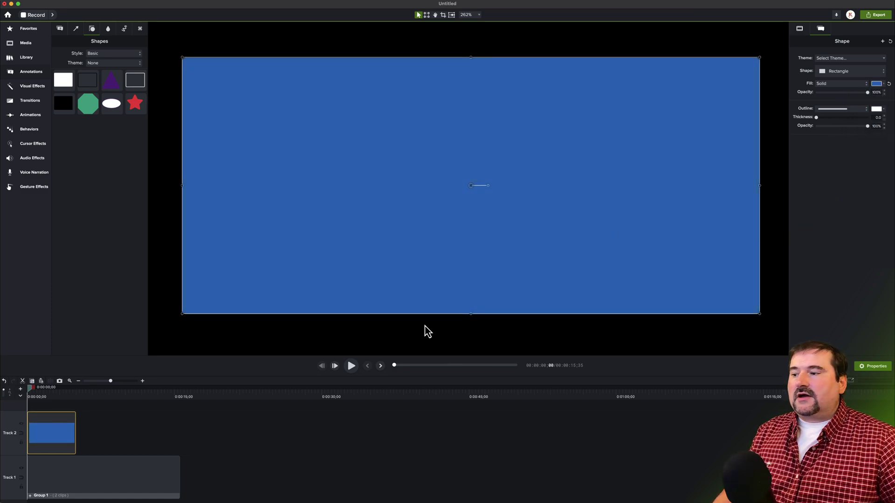
{"action": "left_click_drag", "start_coordinate": [35, 434], "coordinate": [9, 498]}
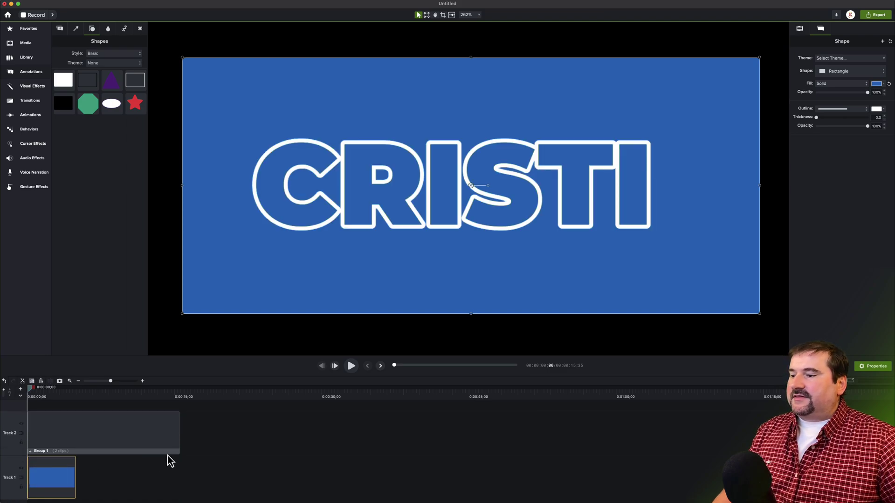
{"action": "left_click", "coordinate": [200, 218]}
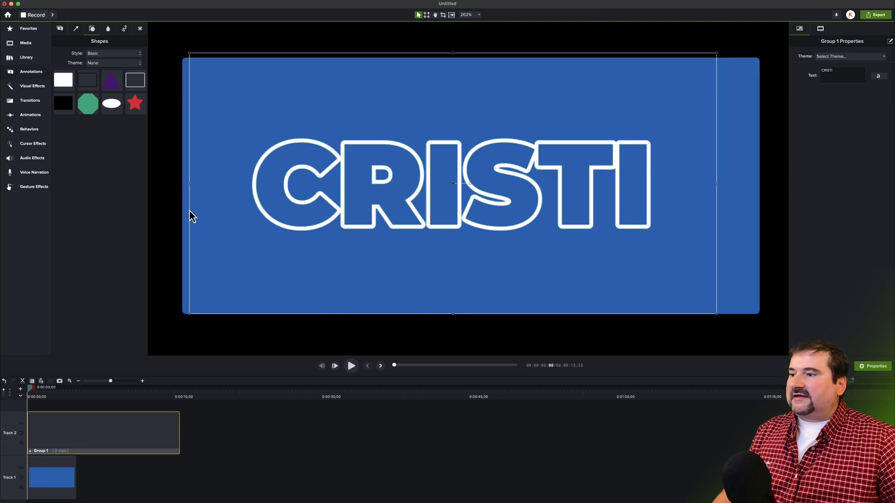
{"action": "left_click", "coordinate": [186, 216]}
{"action": "left_click", "coordinate": [185, 216]}
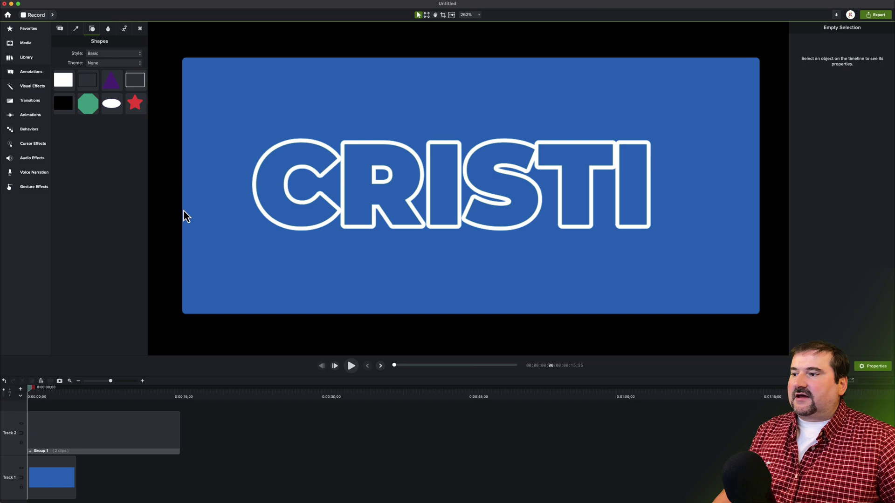
Nudge the CRISTI outline group until it sits centred over the full-frame blue rectangle
{"action": "left_click", "coordinate": [185, 216]}
{"action": "left_click_drag", "start_coordinate": [312, 208], "coordinate": [334, 208]}
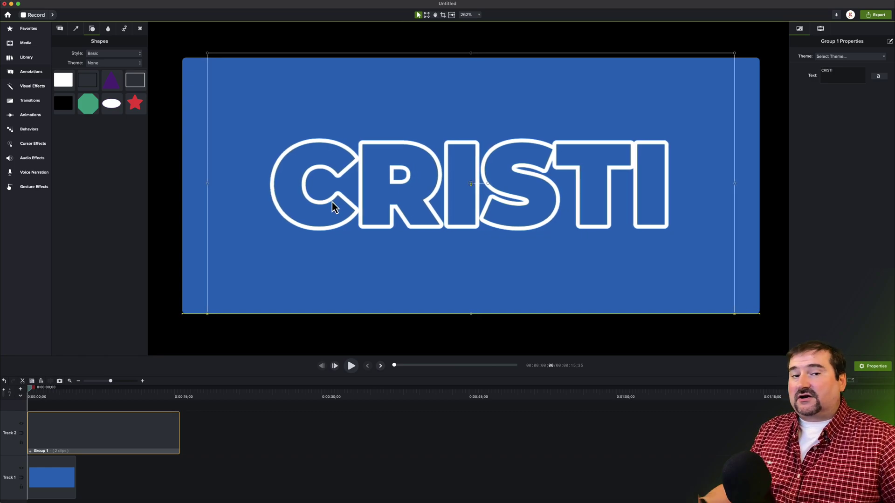
{"action": "left_click_drag", "start_coordinate": [334, 207], "coordinate": [327, 202]}
{"action": "scroll", "coordinate": [367, 206], "scroll_direction": "down", "scroll_amount": 3}
{"action": "mouse_move", "coordinate": [390, 192]}
{"action": "left_mouse_down"}
{"action": "mouse_move", "coordinate": [491, 217]}
{"action": "mouse_move", "coordinate": [414, 110]}
{"action": "mouse_move", "coordinate": [394, 233]}
{"action": "mouse_move", "coordinate": [407, 107]}
{"action": "mouse_move", "coordinate": [345, 94]}
{"action": "mouse_move", "coordinate": [316, 110]}
{"action": "mouse_move", "coordinate": [323, 150]}
{"action": "mouse_move", "coordinate": [391, 188]}
{"action": "left_mouse_up"}
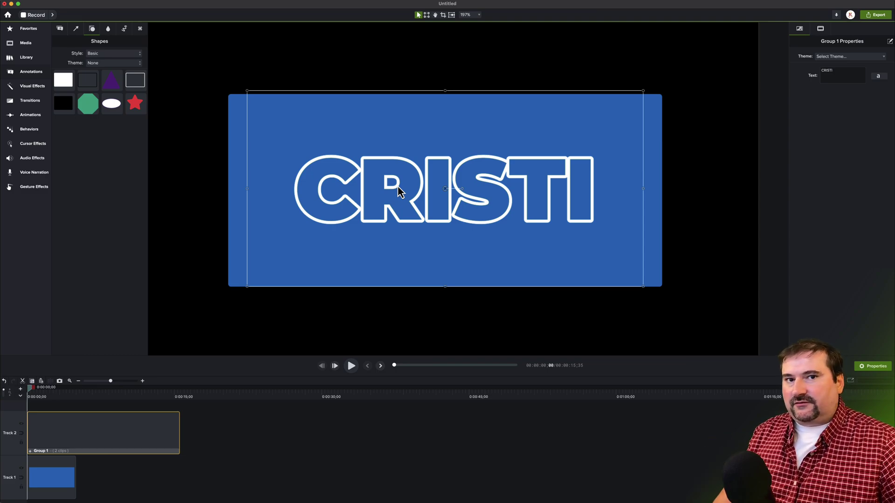
{"action": "mouse_move", "coordinate": [398, 186]}
{"action": "left_mouse_down"}
{"action": "mouse_move", "coordinate": [389, 117]}
{"action": "mouse_move", "coordinate": [396, 202]}
{"action": "mouse_move", "coordinate": [399, 184]}
{"action": "mouse_move", "coordinate": [393, 191]}
{"action": "left_mouse_up"}
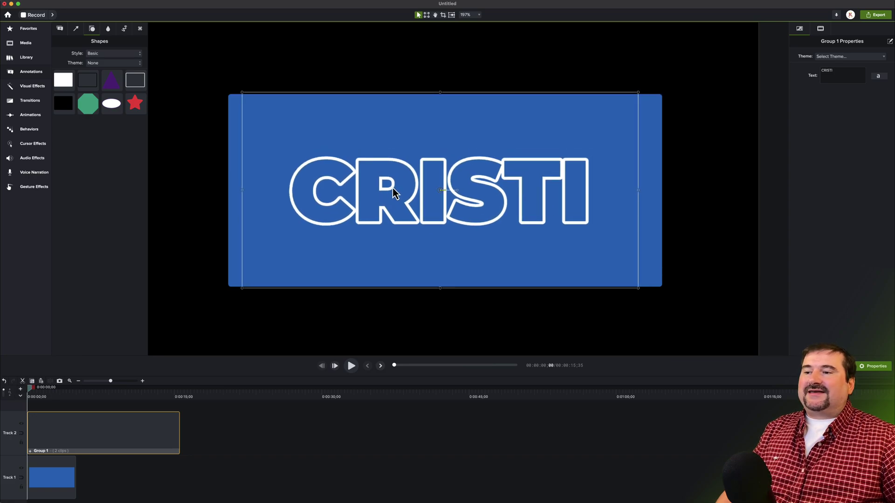